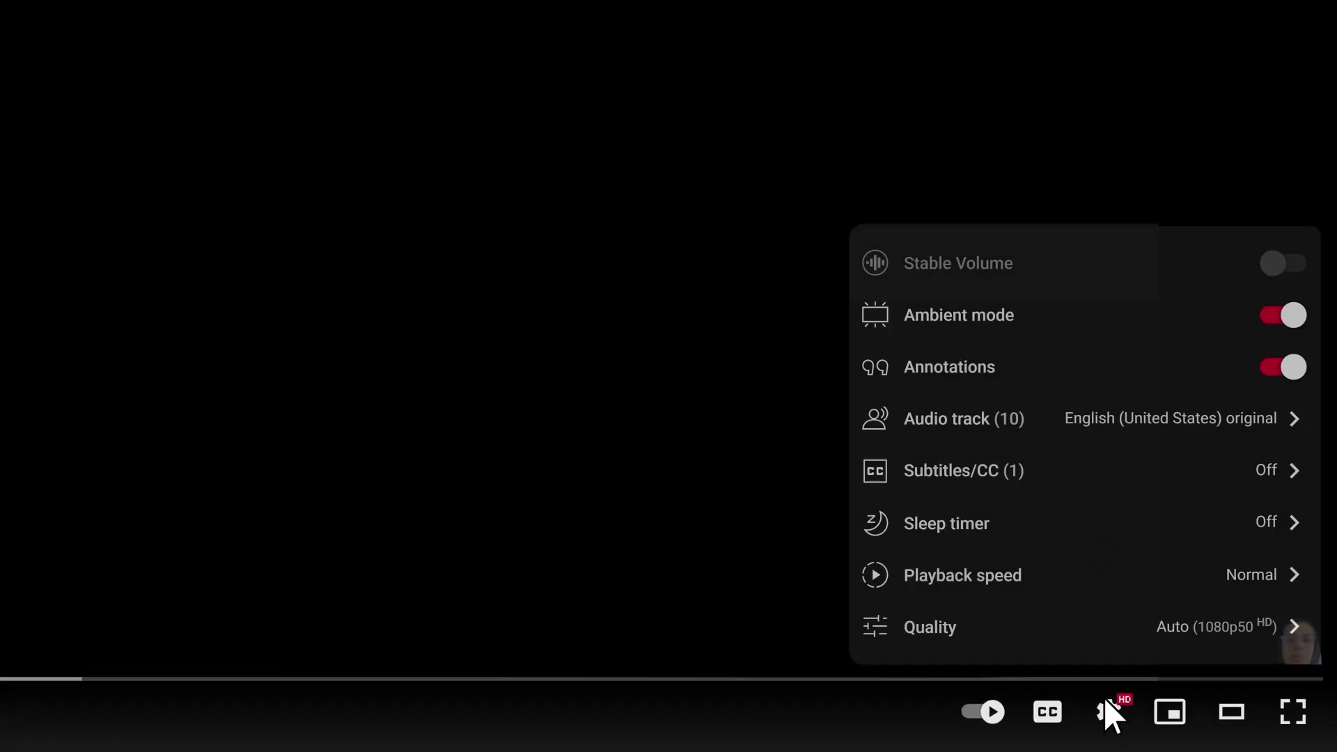
# Step: Open the Audio track submenu in the YouTube player settings to list language options
pyautogui.click(922, 366)
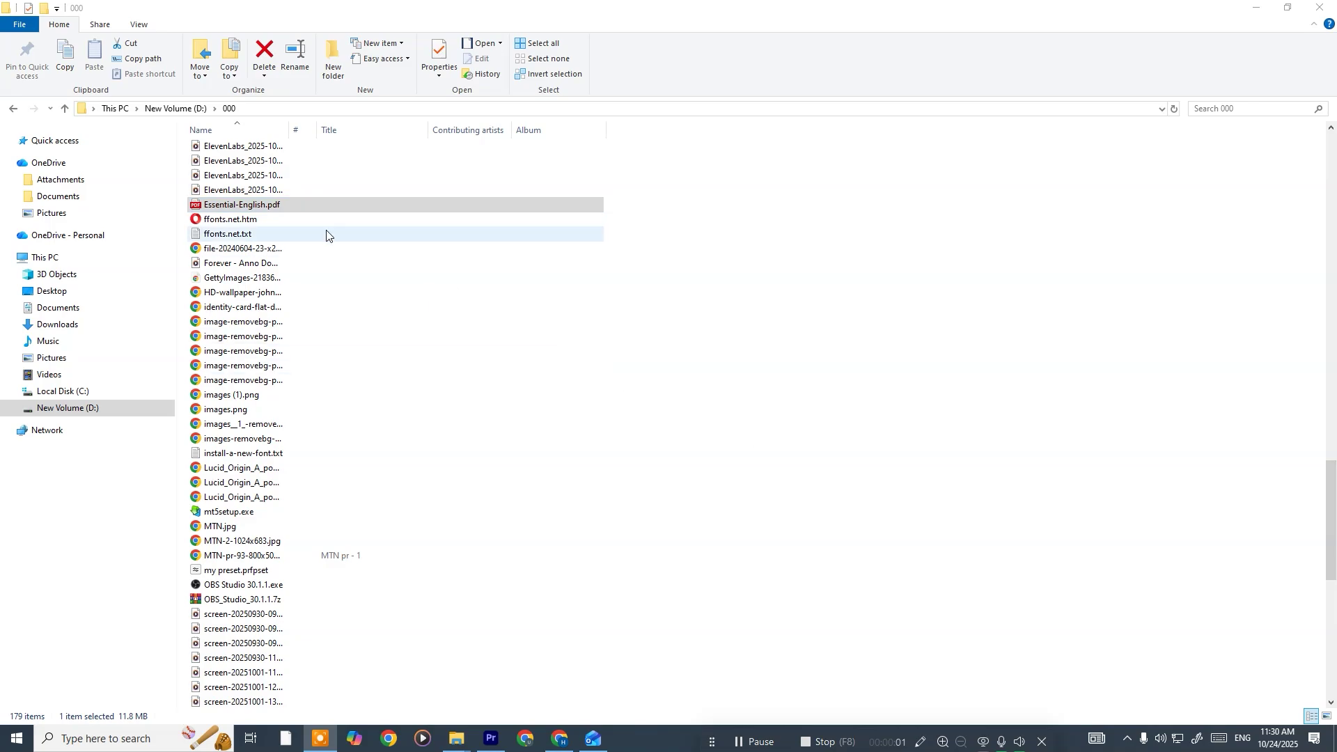
# Step: Show the Details properties of Essential-English.pdf, created 10/24/2025 9:27 AM
pyautogui.rightClick(305, 206)
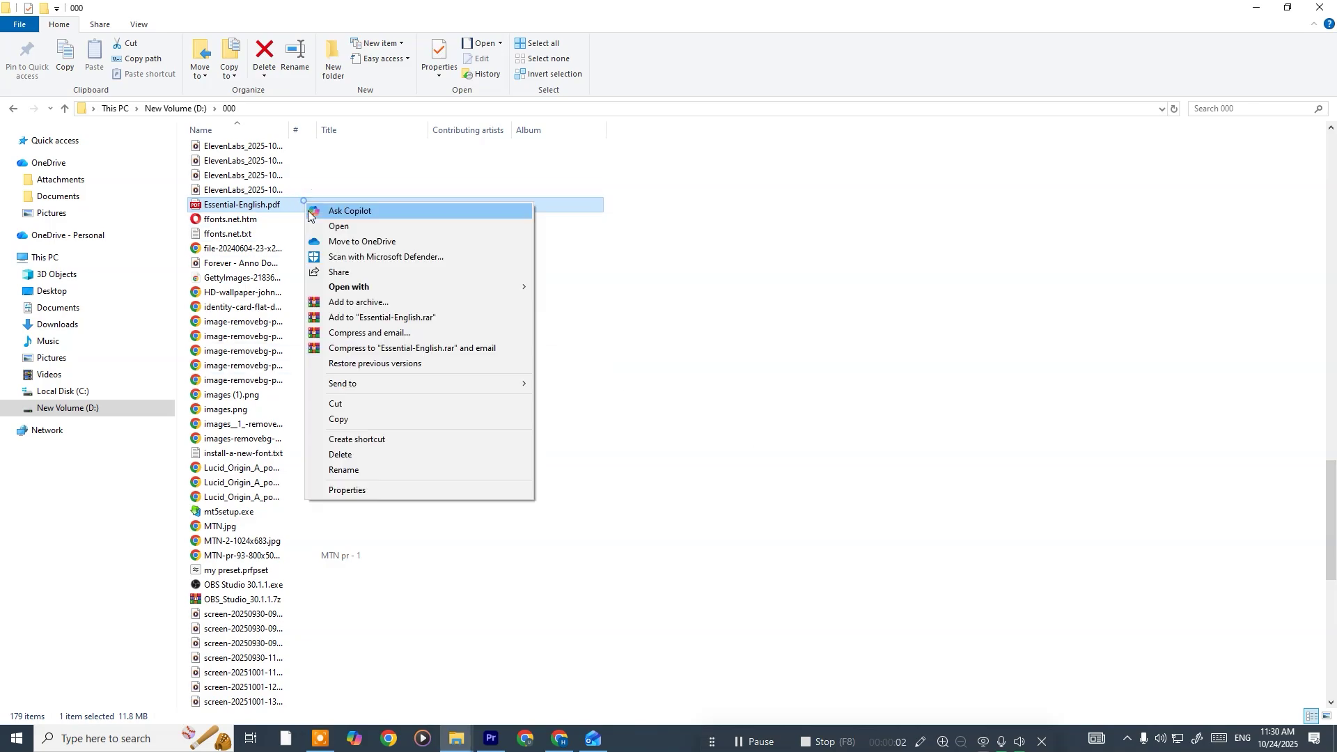
pyautogui.click(398, 491)
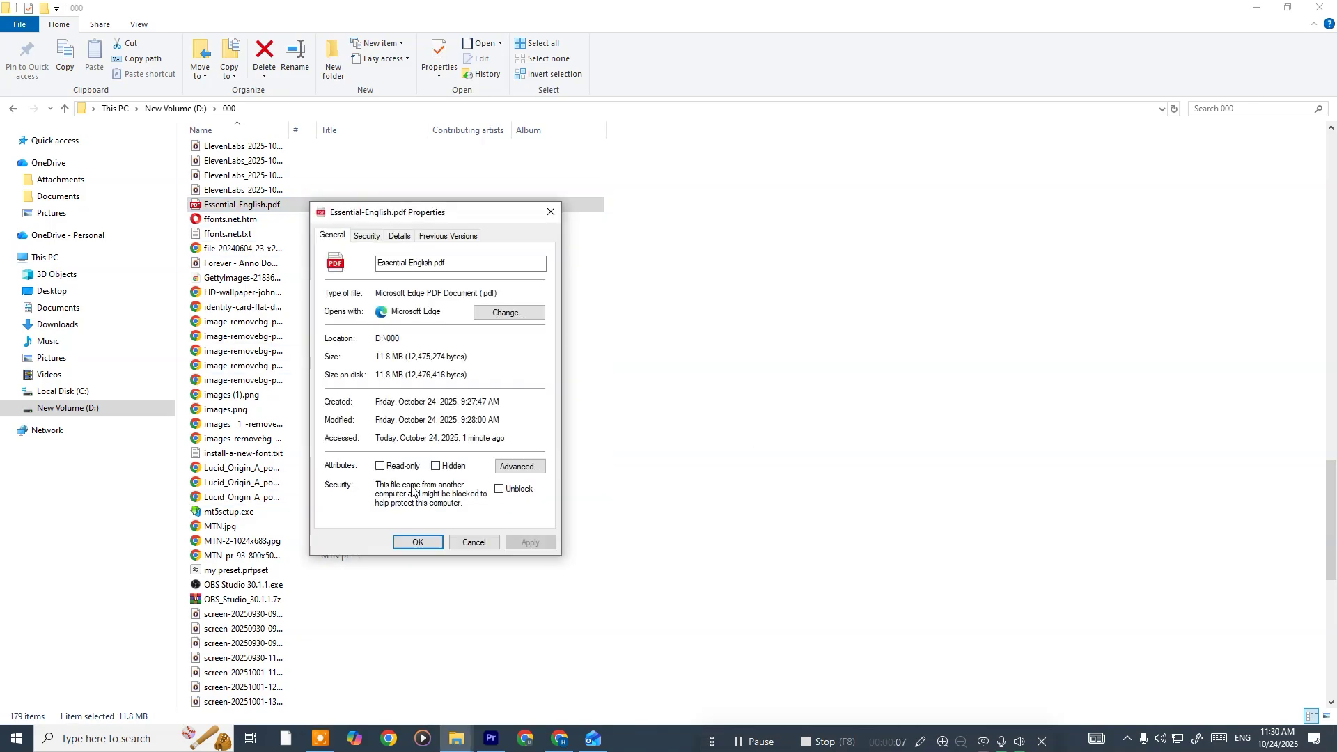
pyautogui.click(405, 234)
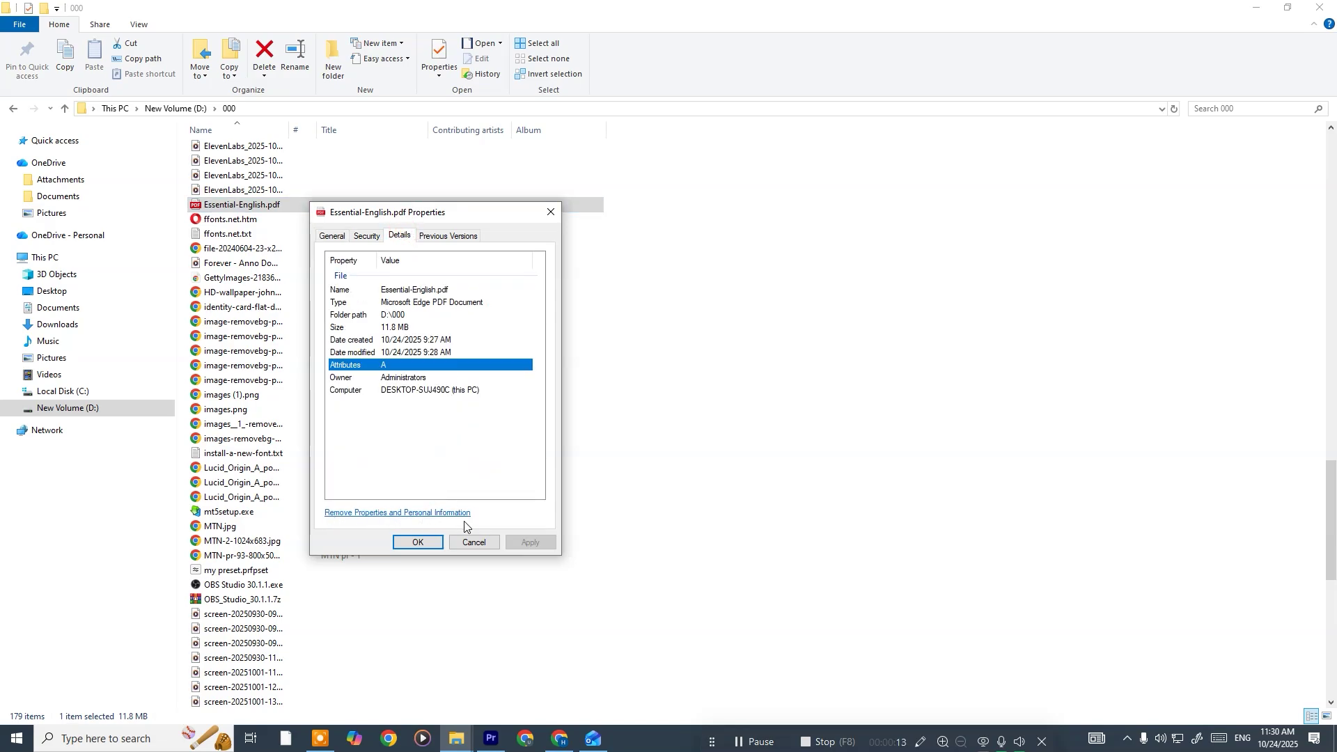
# Step: Remove properties from Essential-English.pdf by creating a stripped copy in the 000 folder
pyautogui.click(429, 513)
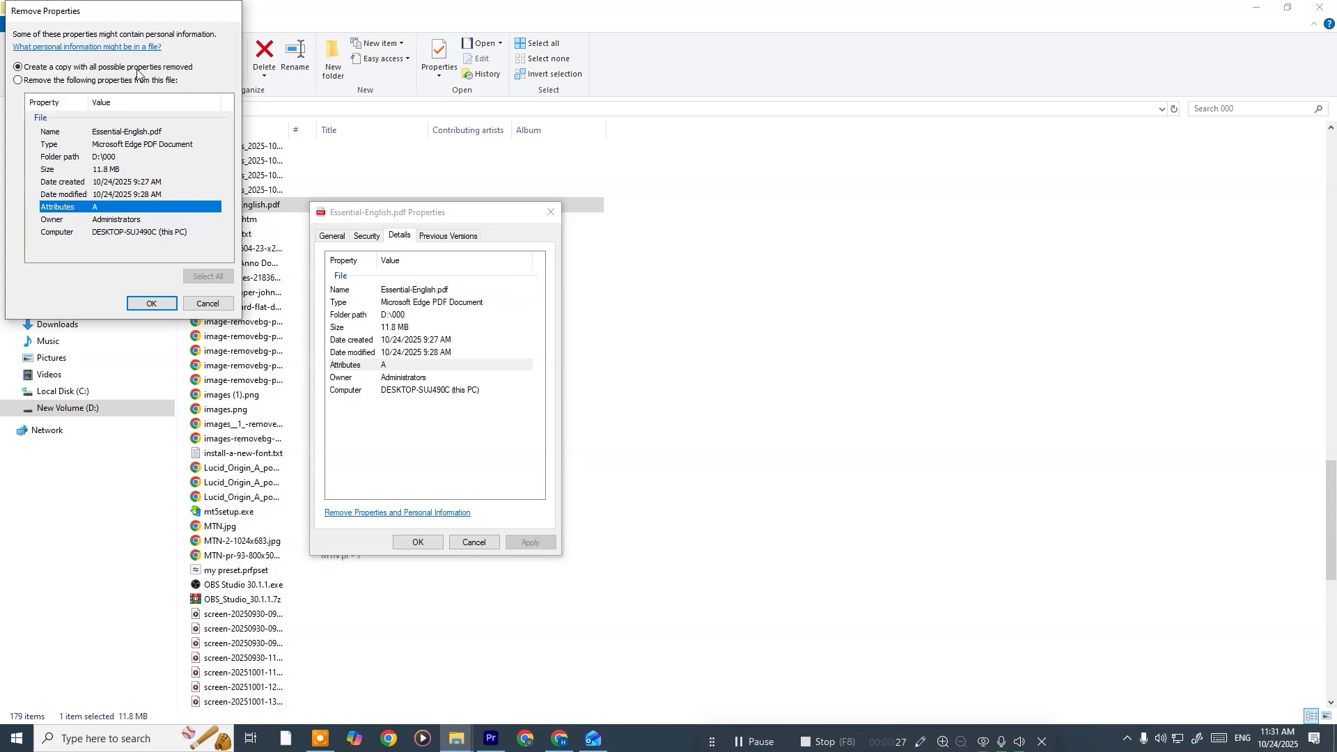
pyautogui.click(156, 305)
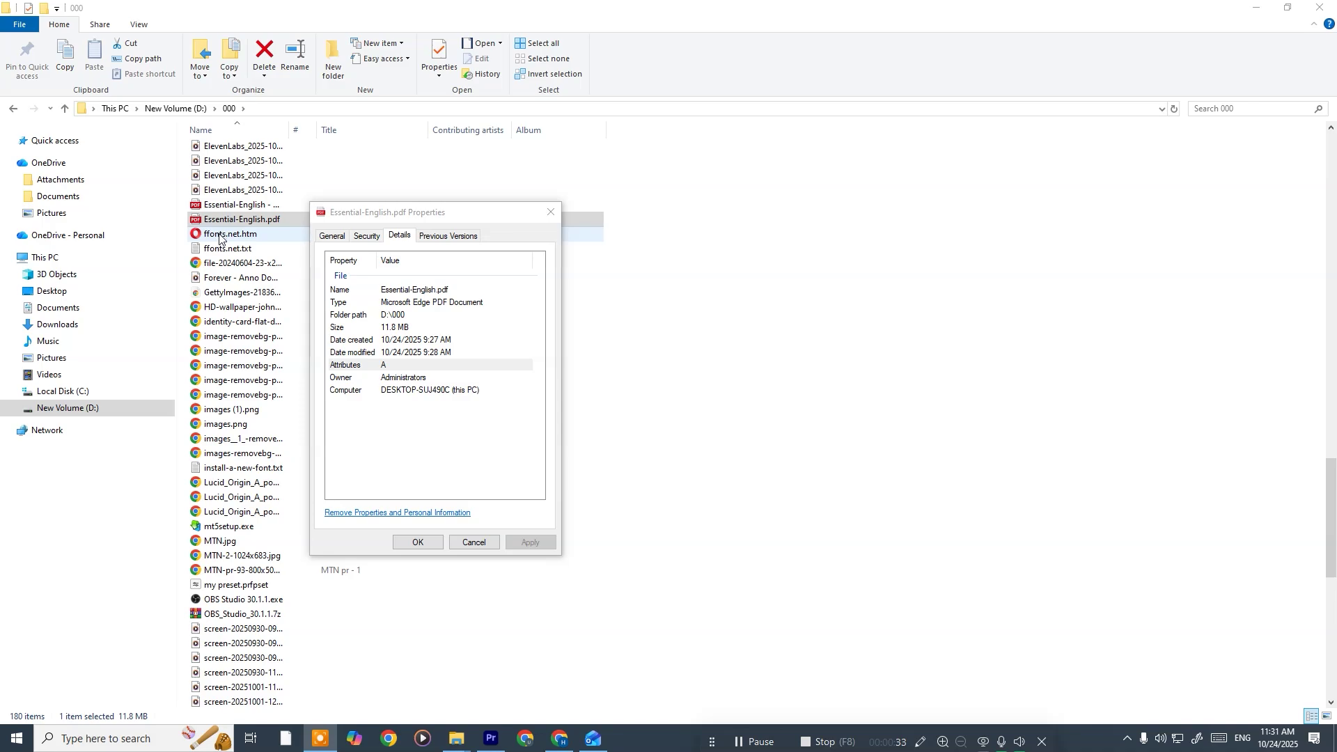
# Step: Close the original's properties and show Essential-English - Copy.pdf's Details, created 10/24/2025 11:31 AM
pyautogui.click(550, 212)
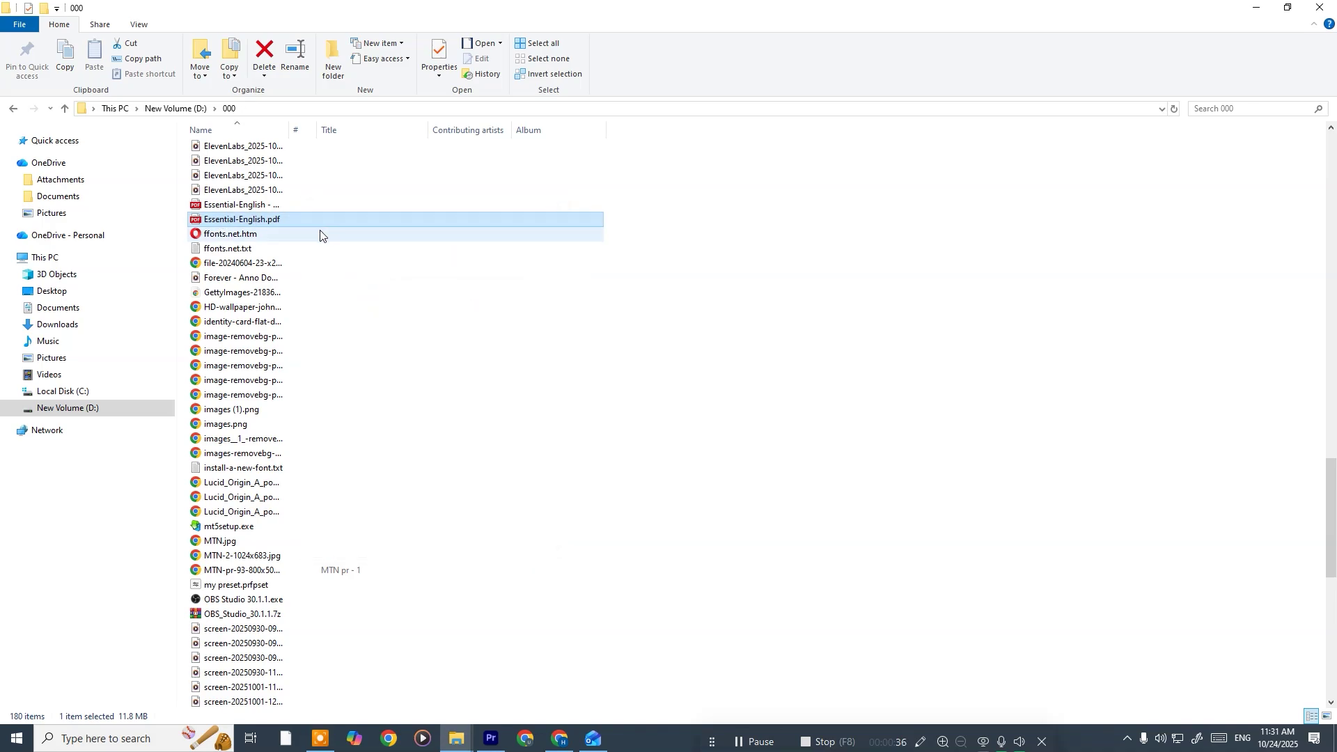
pyautogui.rightClick(251, 205)
pyautogui.rightClick(217, 221)
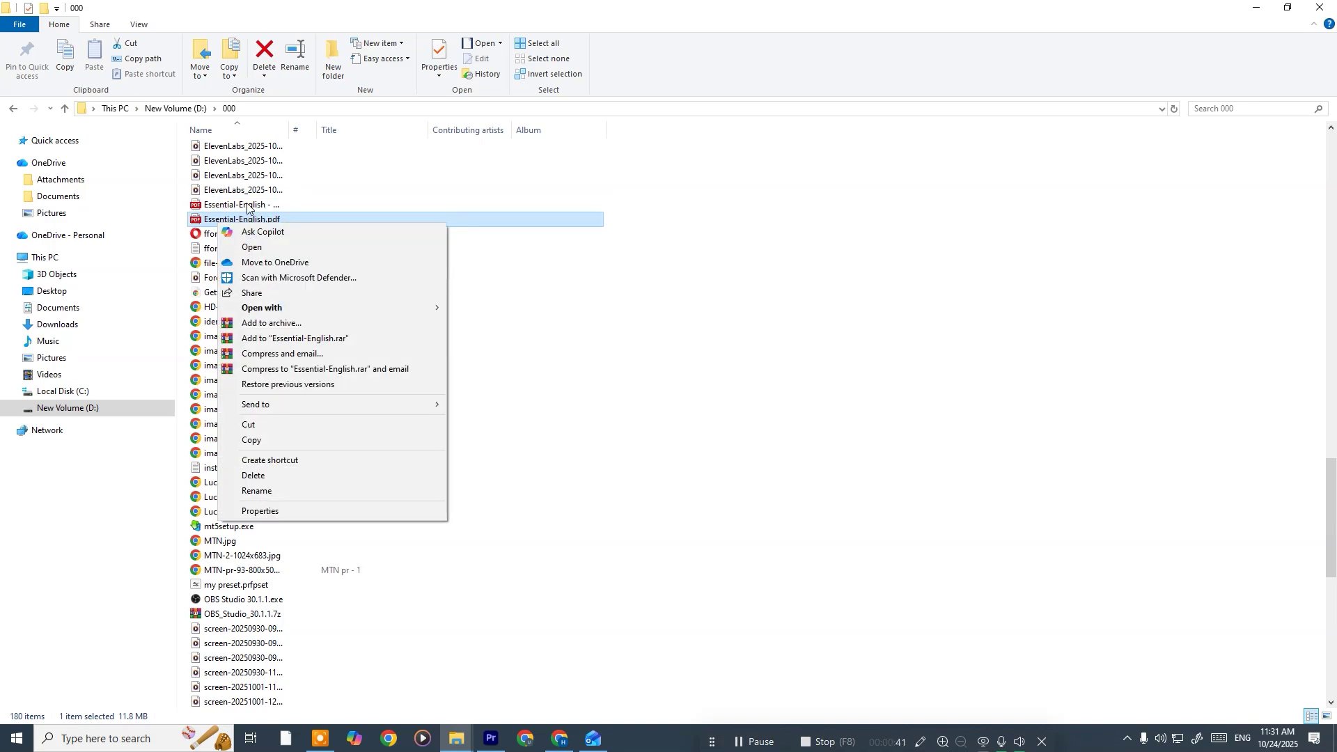
pyautogui.rightClick(247, 204)
pyautogui.click(314, 491)
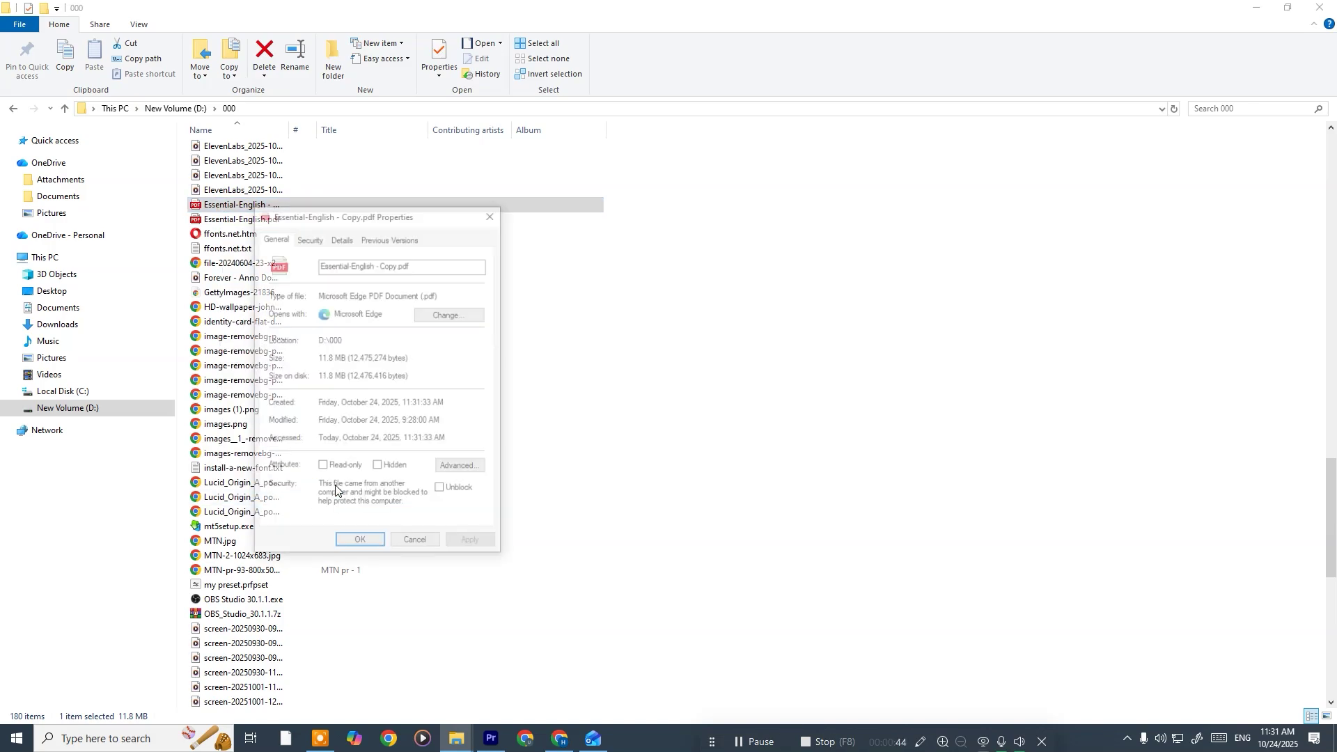
pyautogui.click(343, 238)
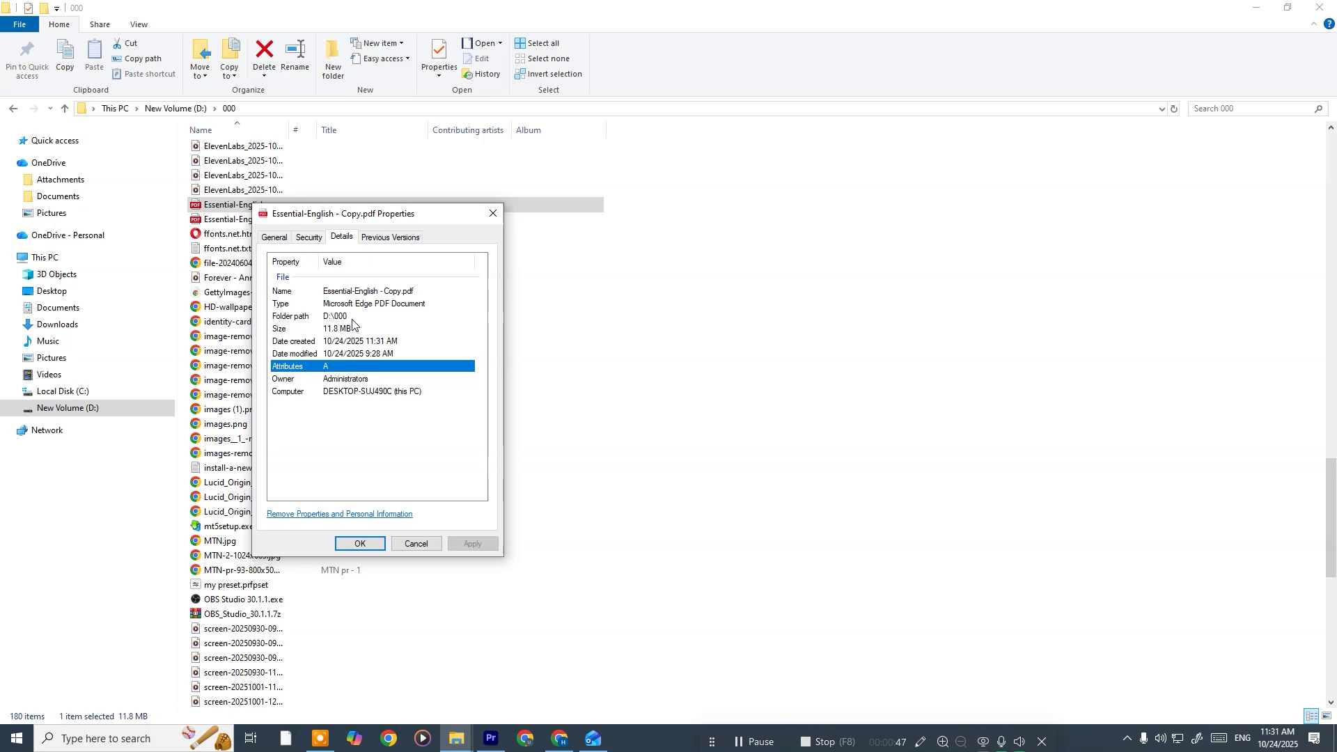